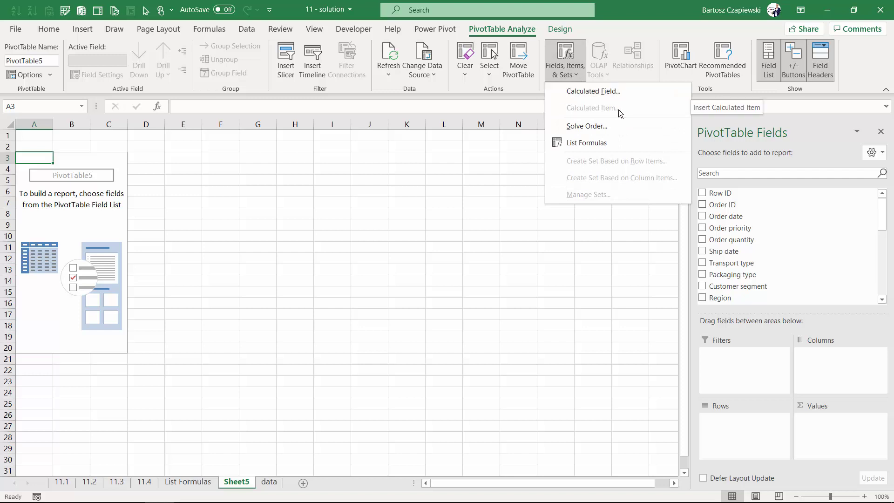
Step: Build the pivot table with Region in Rows and with Sales and Order ID in Values
left_click(84, 192)
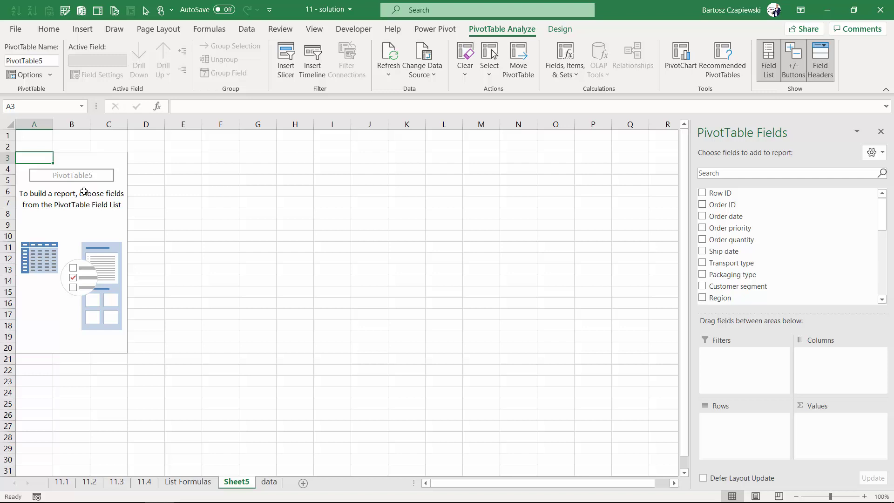
left_click(703, 297)
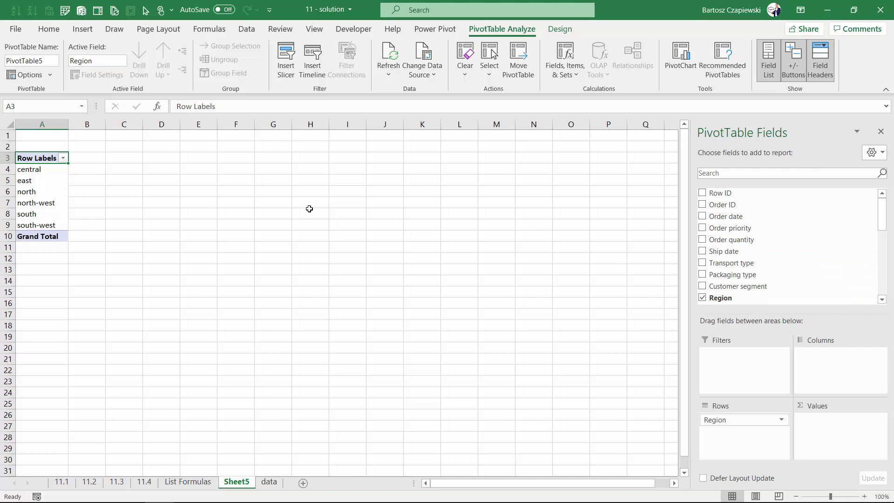
scroll(711, 252, "down", 4)
left_click_drag(717, 262, 821, 419)
scroll(737, 242, "up", 4)
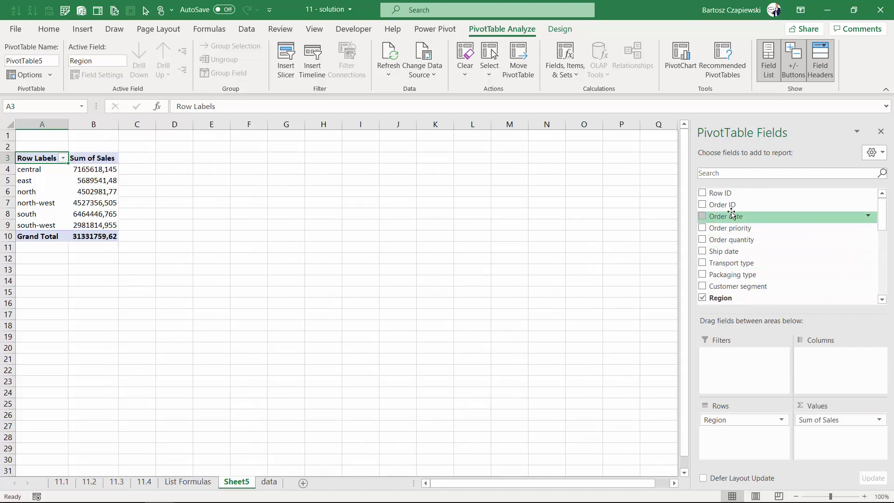
left_click_drag(727, 205, 838, 430)
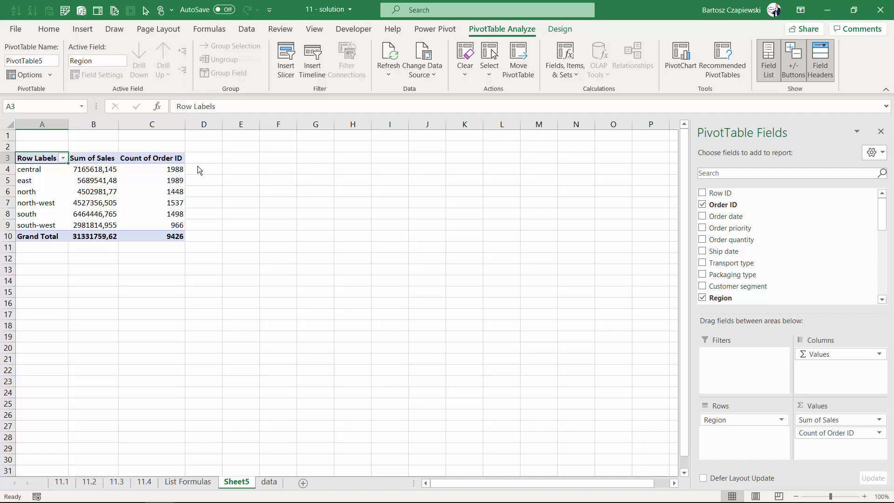
Step: In D4, divide the central region's Sum of Sales by its Count of Order ID using GETPIVOTDATA references, and fill down to D10
left_click(201, 170)
type("=")
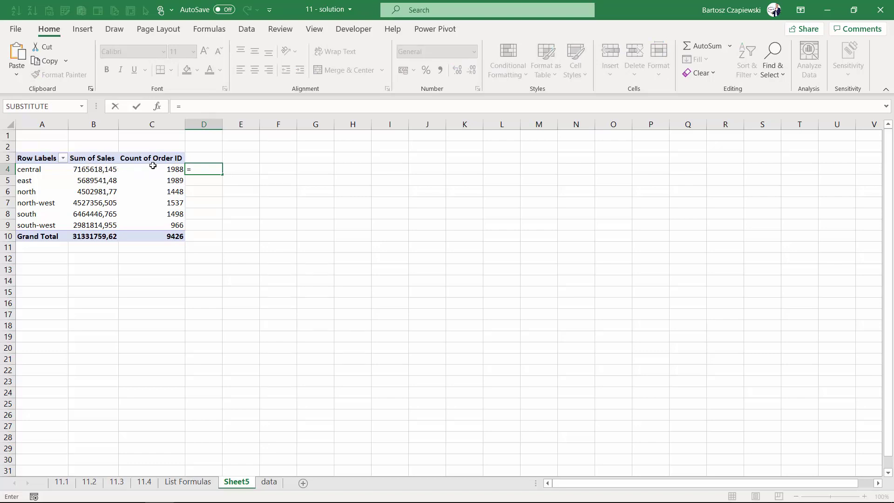
left_click(100, 169)
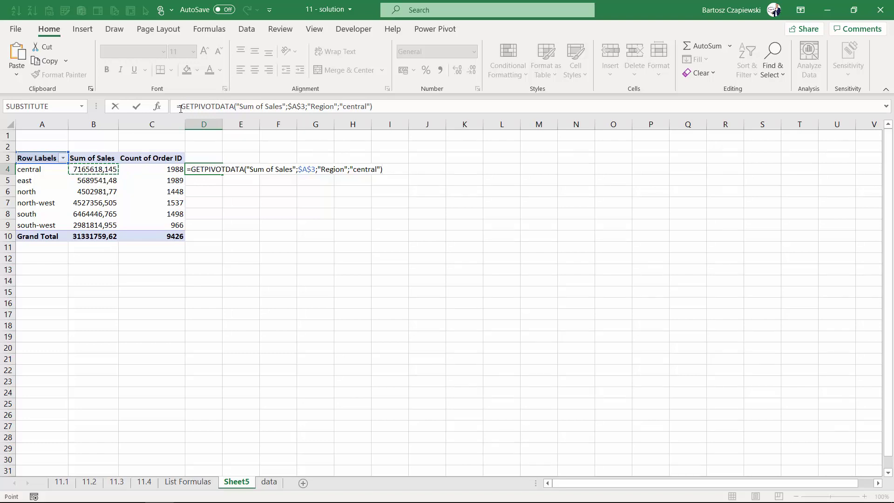
type("/")
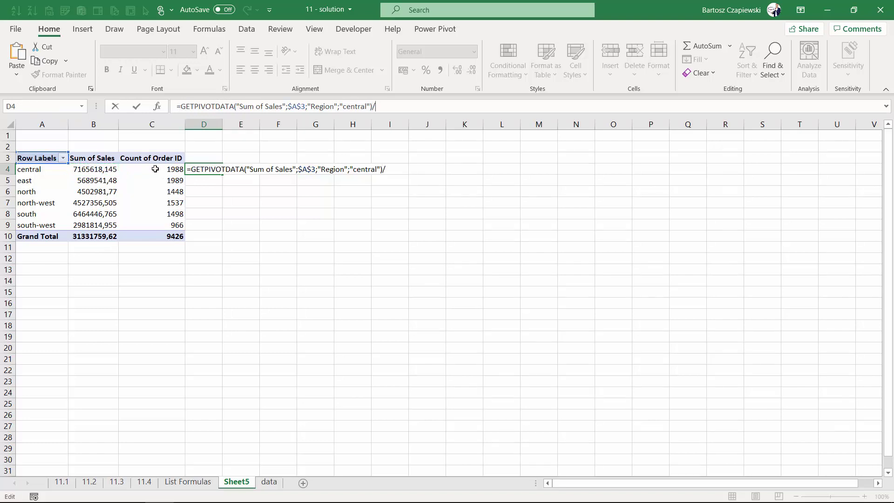
left_click(158, 169)
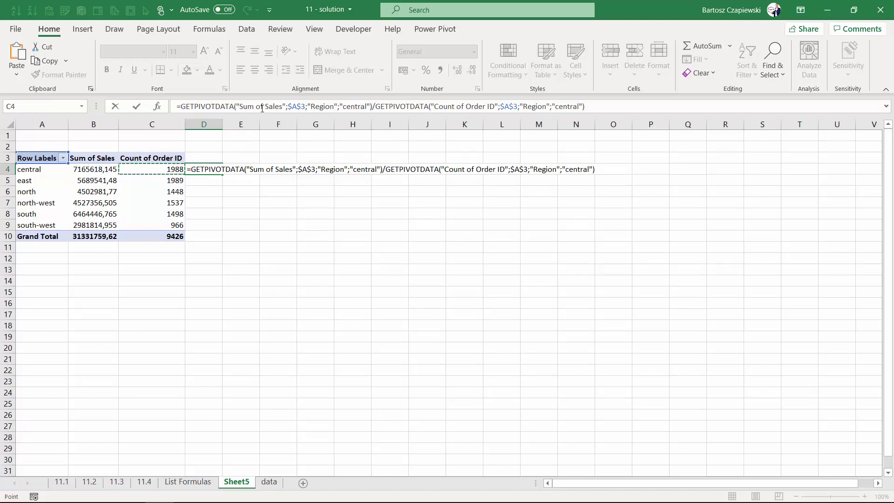
key("ctrl+Return")
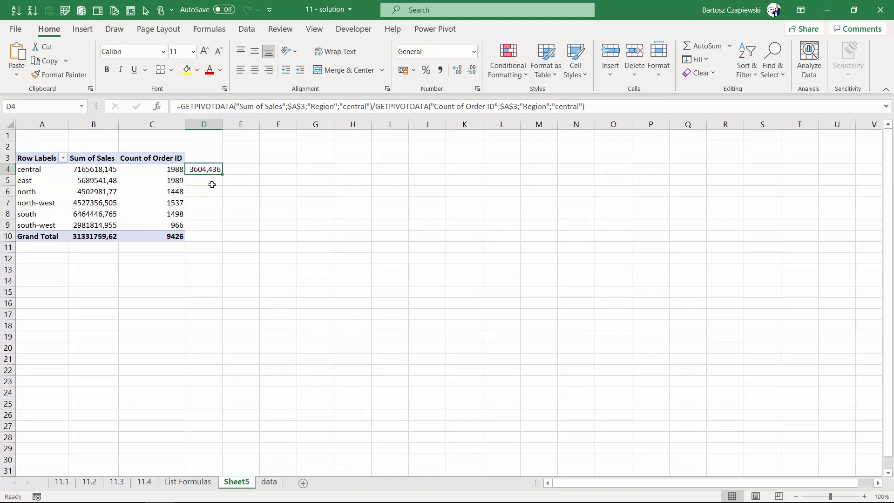
left_click_drag(224, 174, 224, 239)
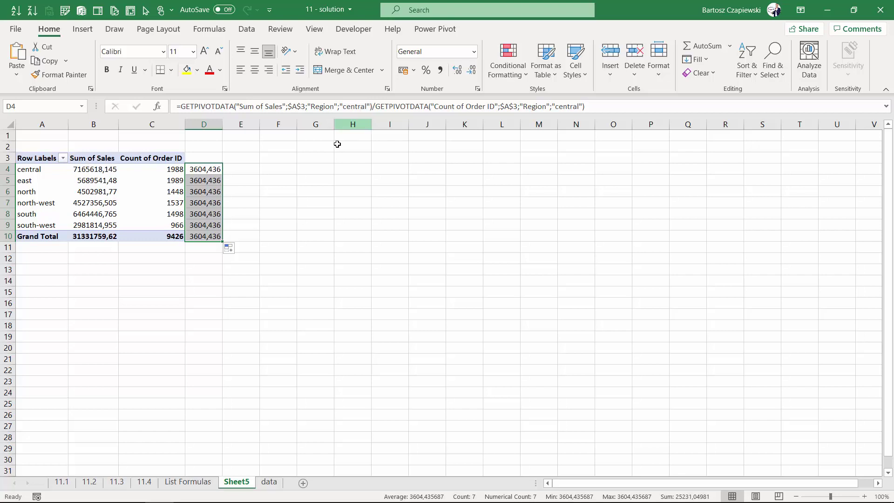
Step: Turn off the Generate GetPivotData option for the pivot table
left_click(242, 168)
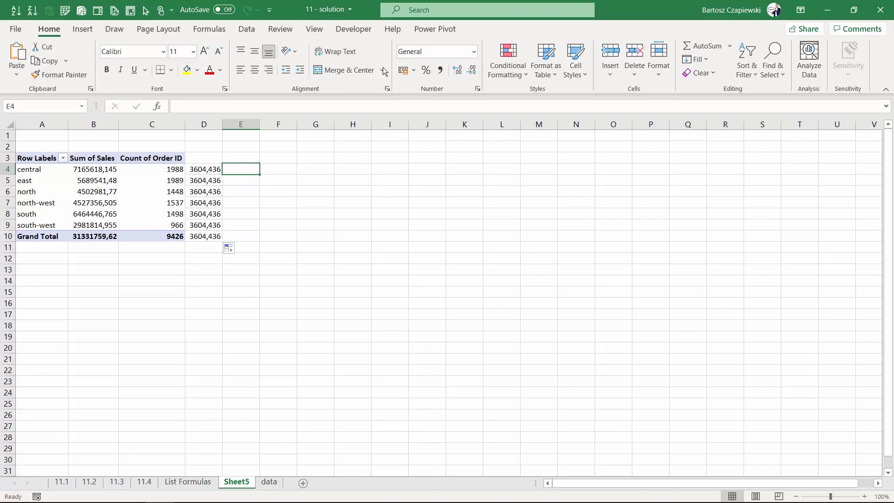
key("Left")
key("Left")
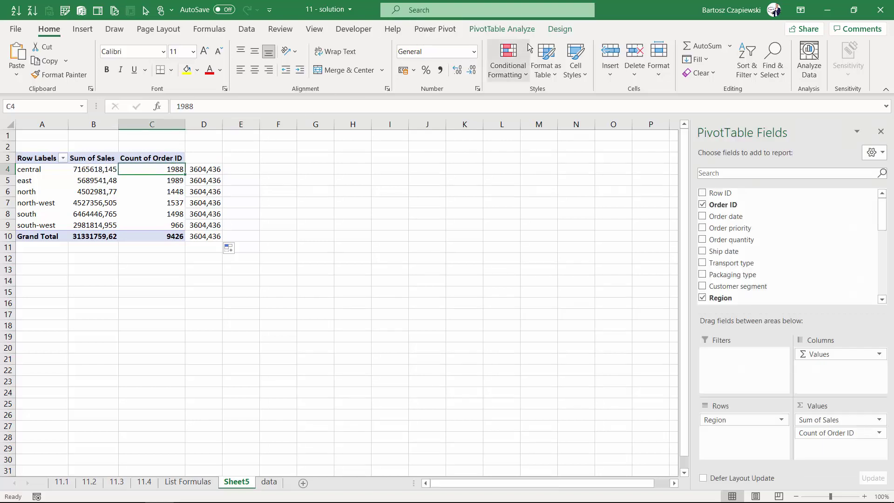
left_click(483, 31)
left_click(50, 76)
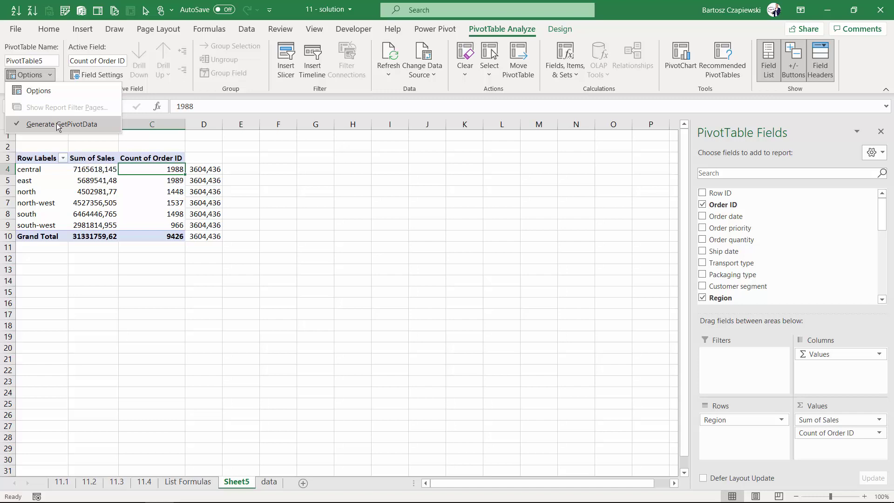
left_click(59, 124)
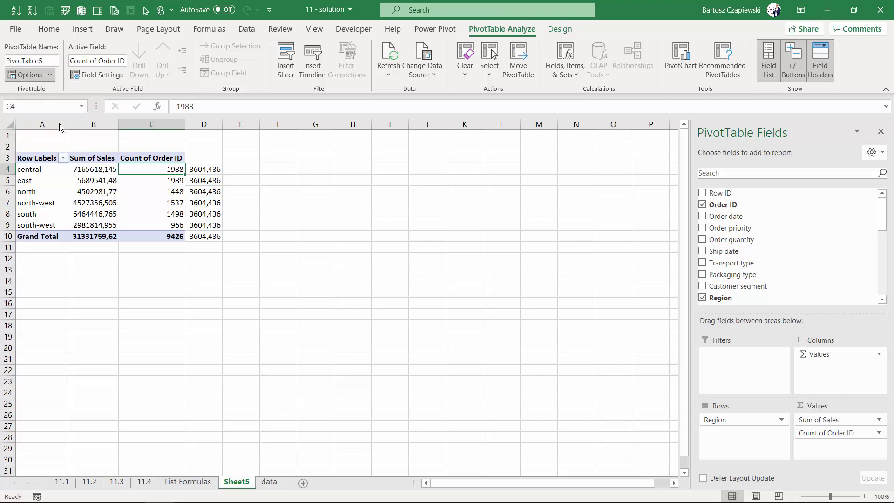
Step: Enter =B4/C4 in E4 by picking the pivot table cells, and fill the formula down to E10
left_click(236, 165)
type("=")
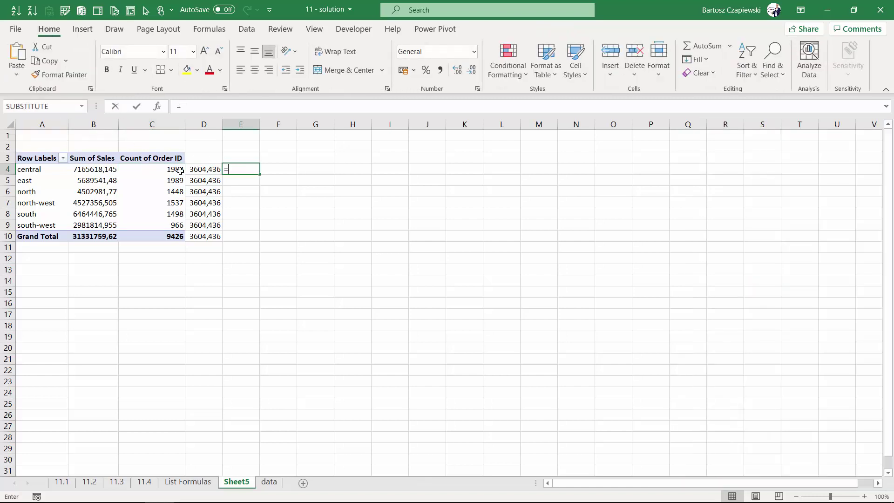
left_click(99, 170)
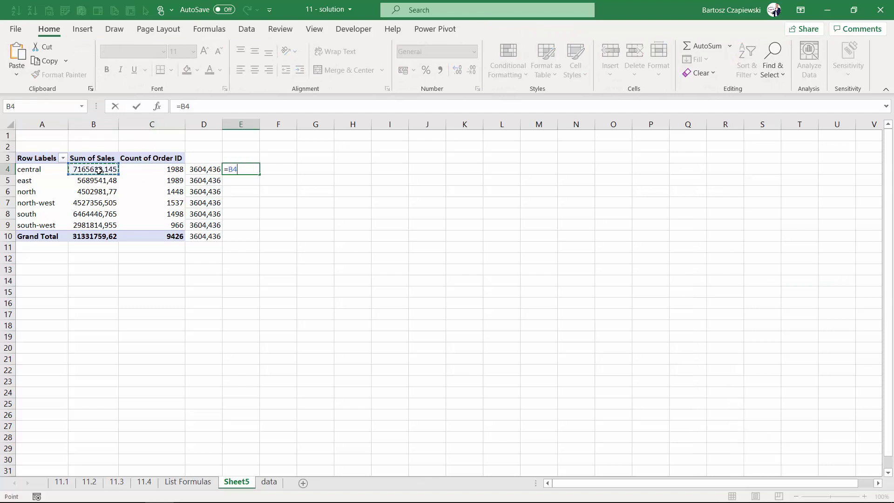
type("/")
left_click(164, 169)
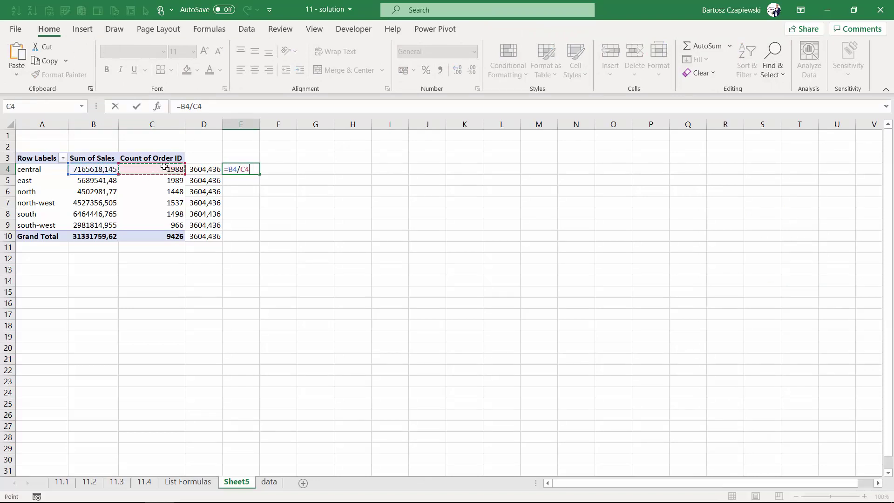
key("Return")
left_click(243, 169)
left_click_drag(259, 175, 258, 239)
Step: Turn the pivot table's Generate GetPivotData option back on
left_click(172, 170)
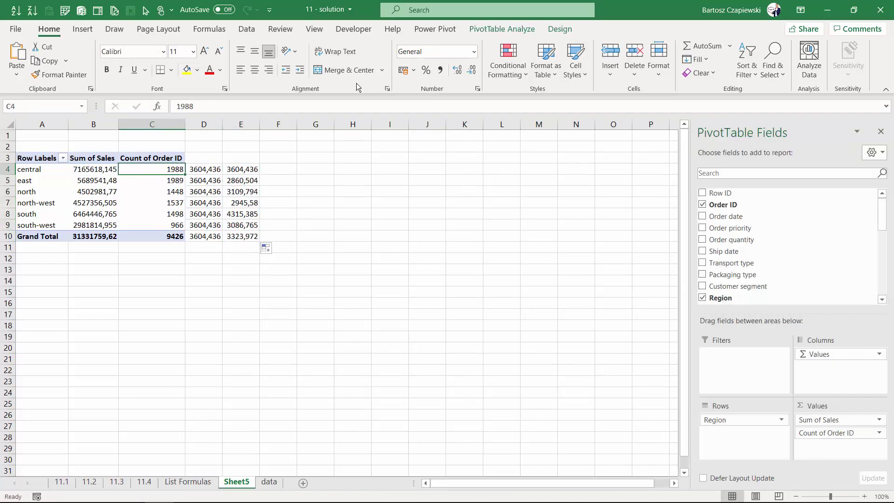
left_click(495, 30)
left_click(52, 77)
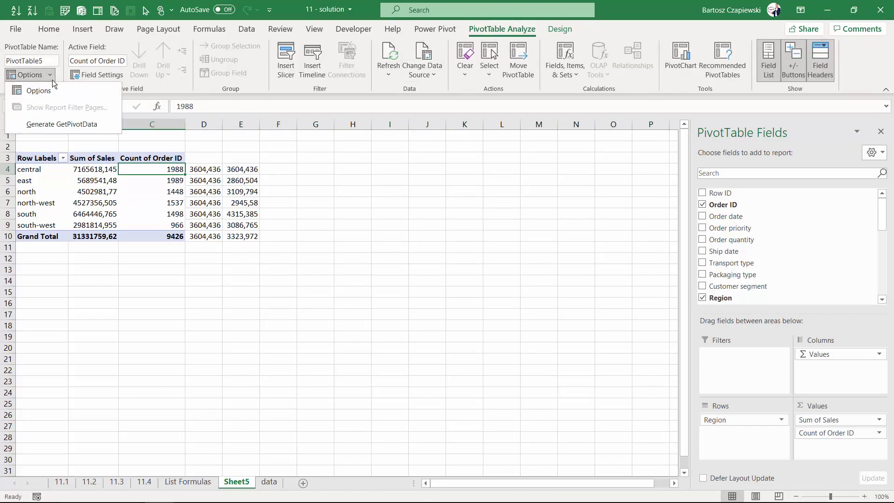
left_click(54, 124)
Step: Enter =B4/C4 in F4 with manually written cell references, fill it down to F10, and compare it with column E
left_click(277, 169)
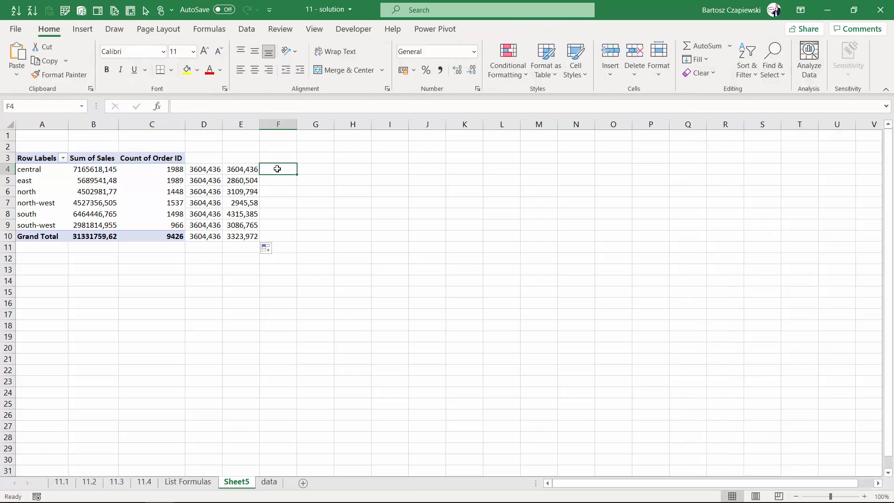
type("=")
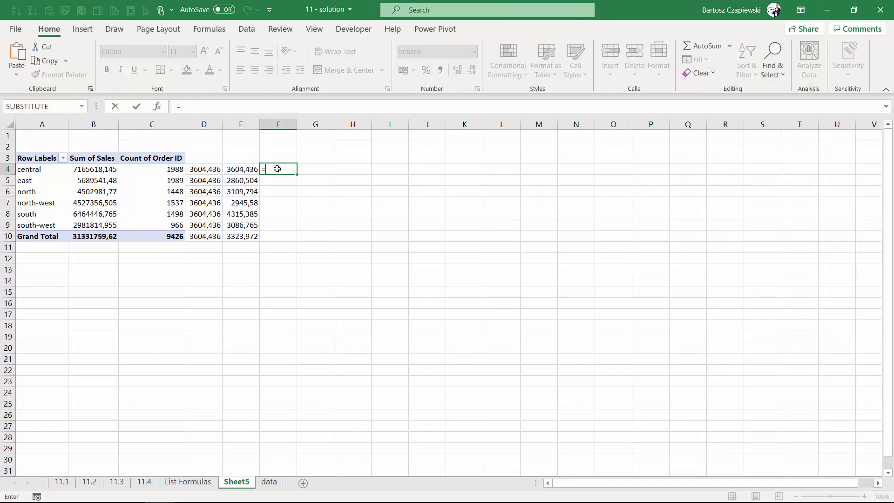
type("B4")
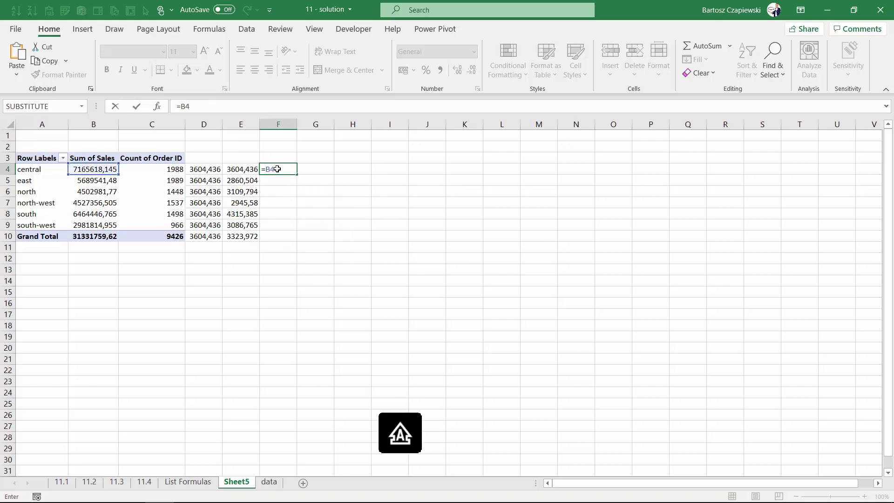
type("/C4")
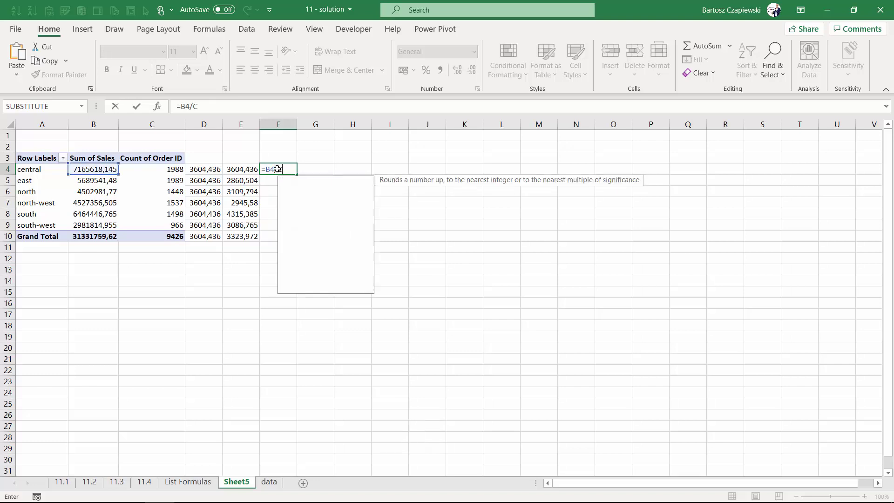
key("Return")
left_click(281, 169)
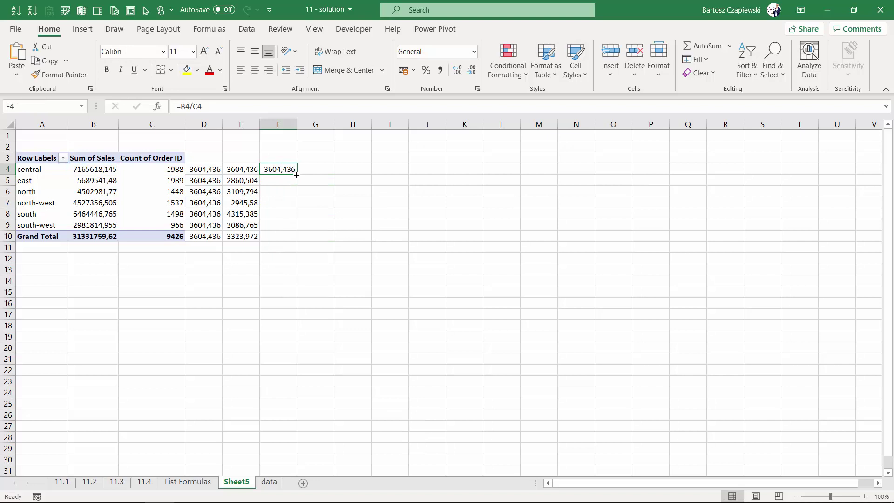
left_click_drag(295, 169, 291, 240)
left_click(274, 174)
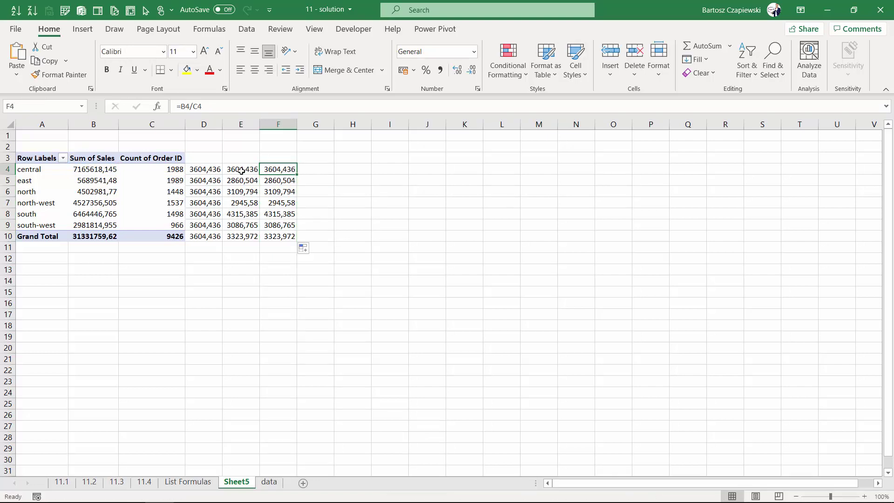
key("Left")
key("Right")
key("ctrl+z")
Step: Copy the full GETPIVOTDATA division formula from D10 into G4 without shifting its references
left_click_drag(599, 106, 139, 108)
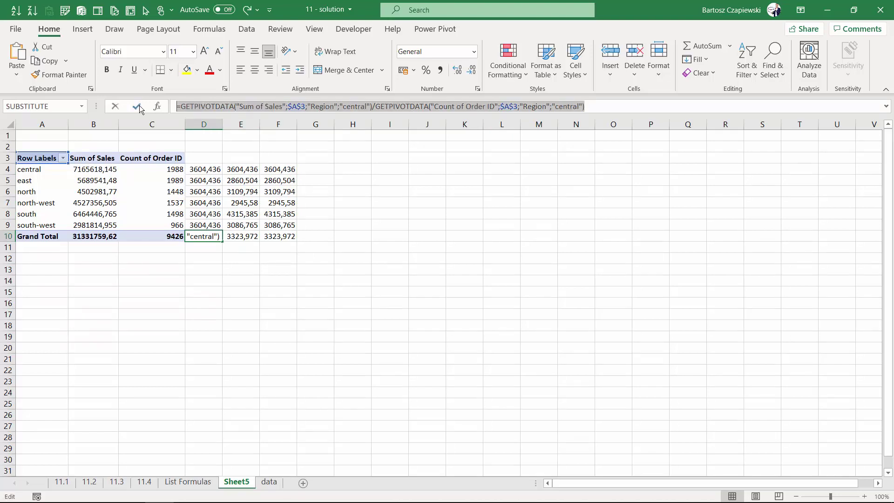
key("ctrl+c")
key("Escape")
left_click(315, 169)
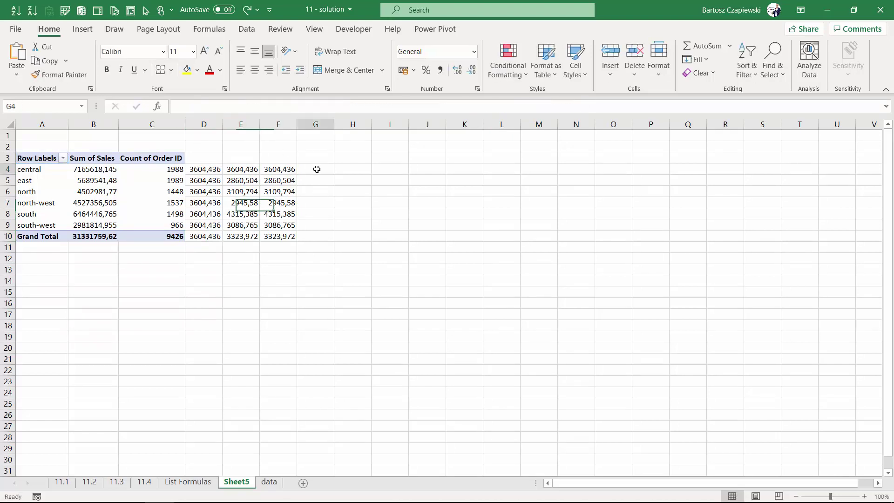
left_click(248, 109)
key("ctrl+v")
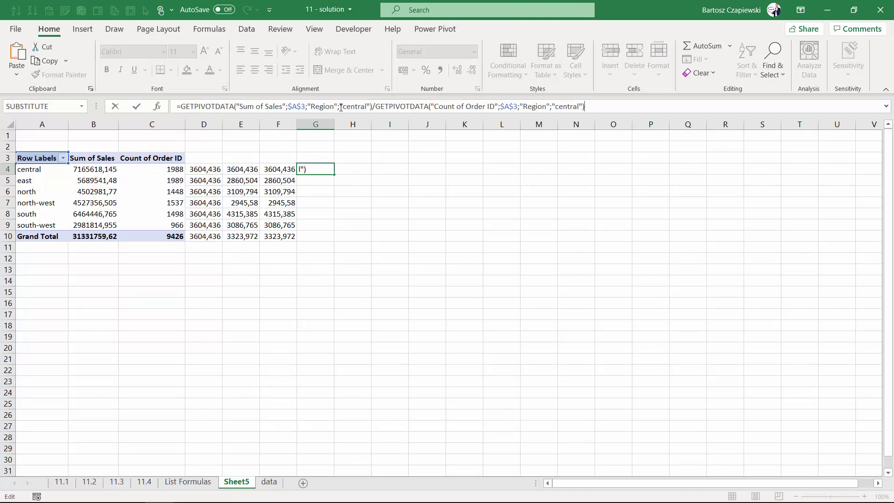
Step: Replace both "central" items in the G4 GETPIVOTDATA formula with the cell reference A4
left_click_drag(340, 106, 371, 106)
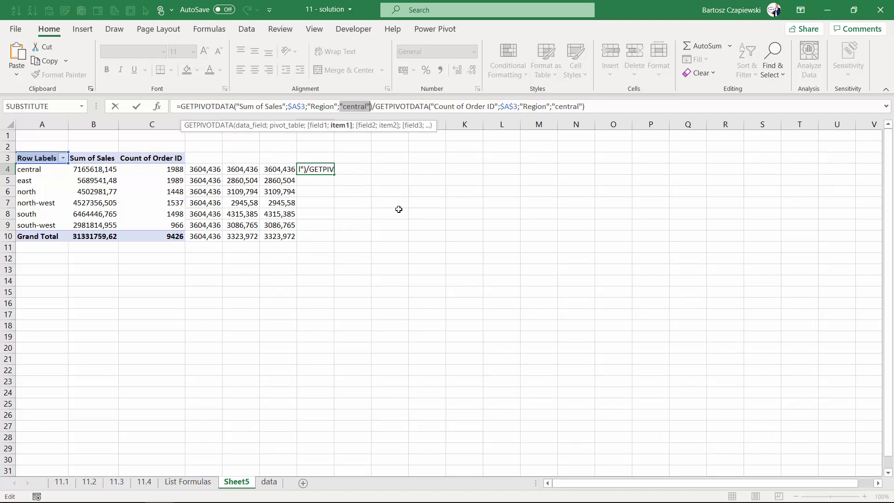
type("A4")
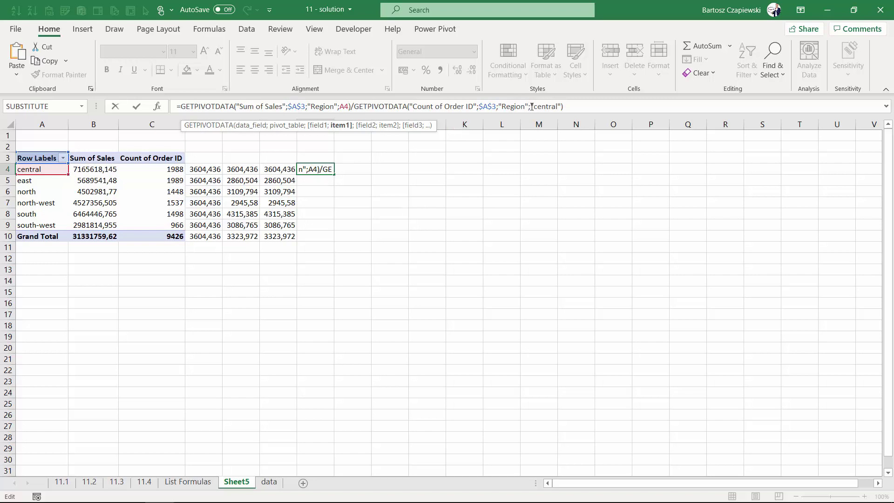
left_click_drag(532, 106, 560, 106)
type("A4")
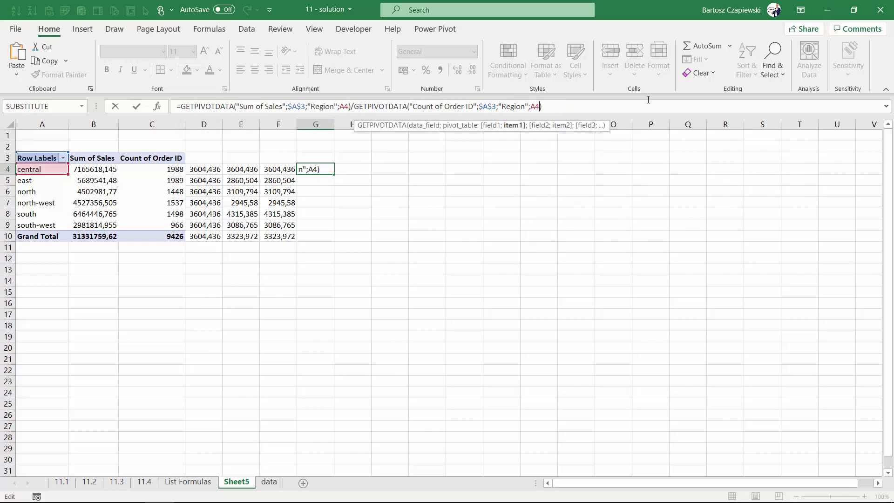
left_click(559, 106)
key("Return")
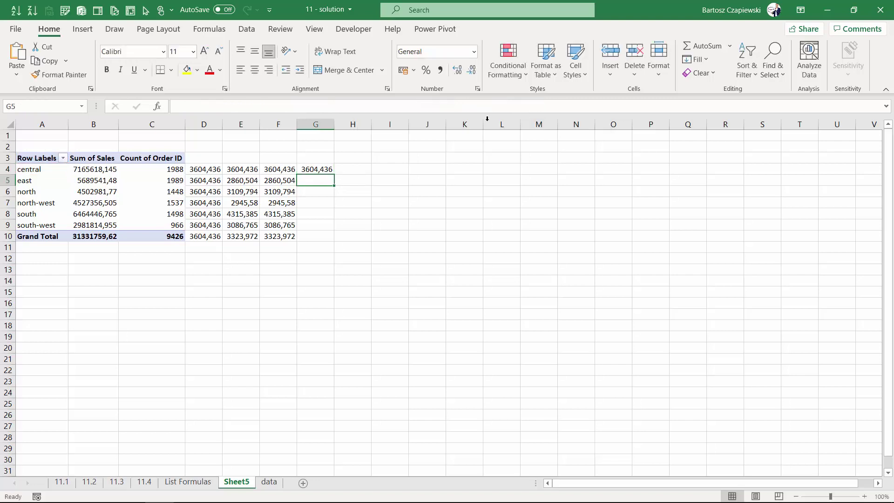
Step: Fill the G4 formula down to G9 and open G9's formula to check its references
left_click(326, 169)
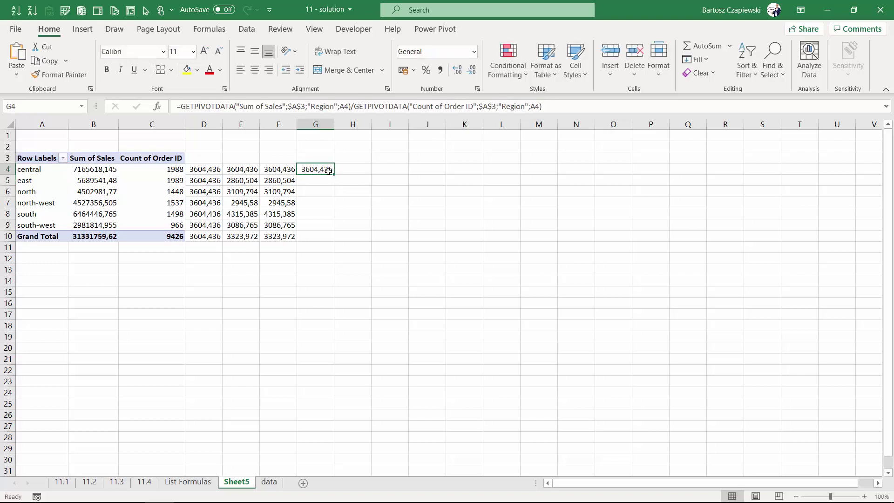
left_click_drag(334, 174, 336, 230)
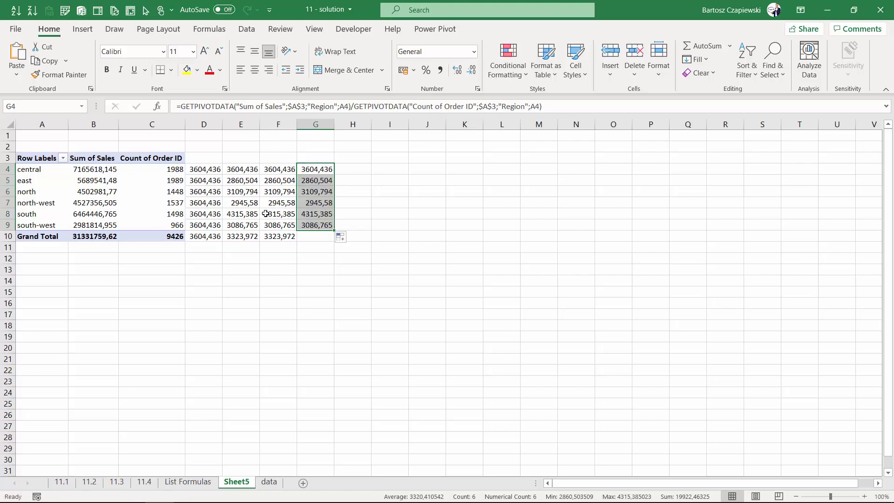
double_click(308, 226)
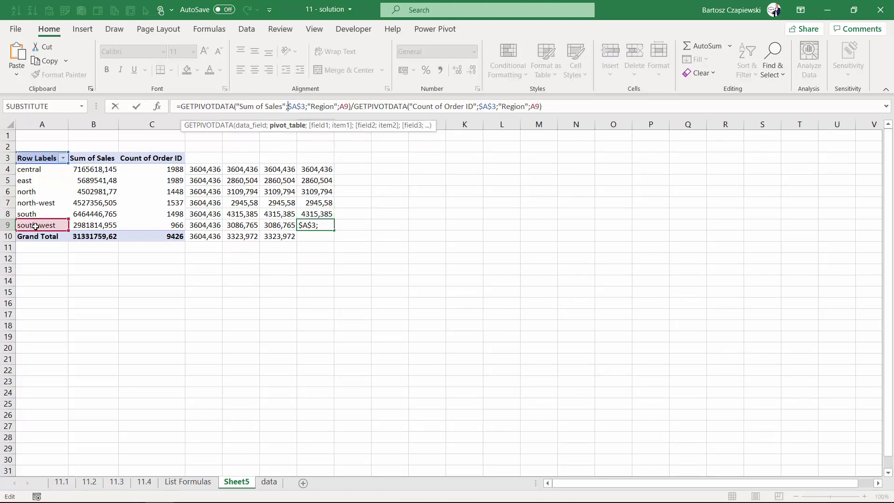
Step: Fill the GETPIVOTDATA formula from G9 down to G10 in the Grand Total row and compare it with the cell-reference formula in E8
key("Escape")
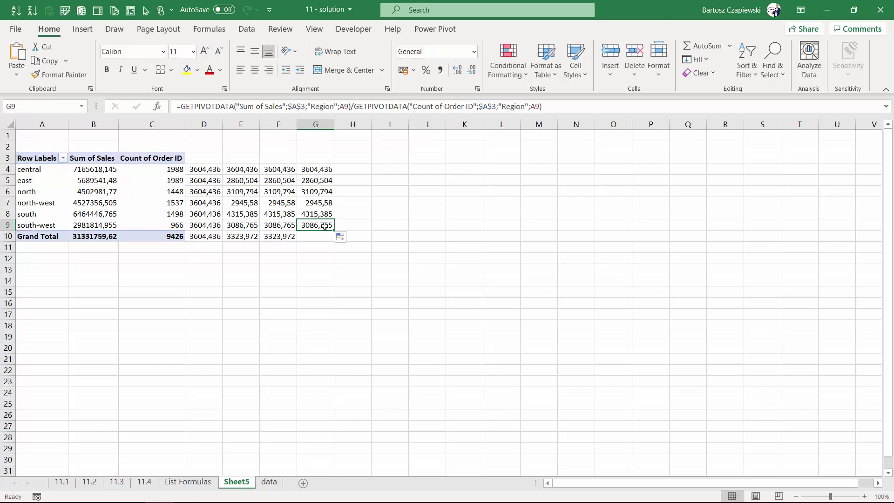
left_click_drag(332, 240, 320, 241)
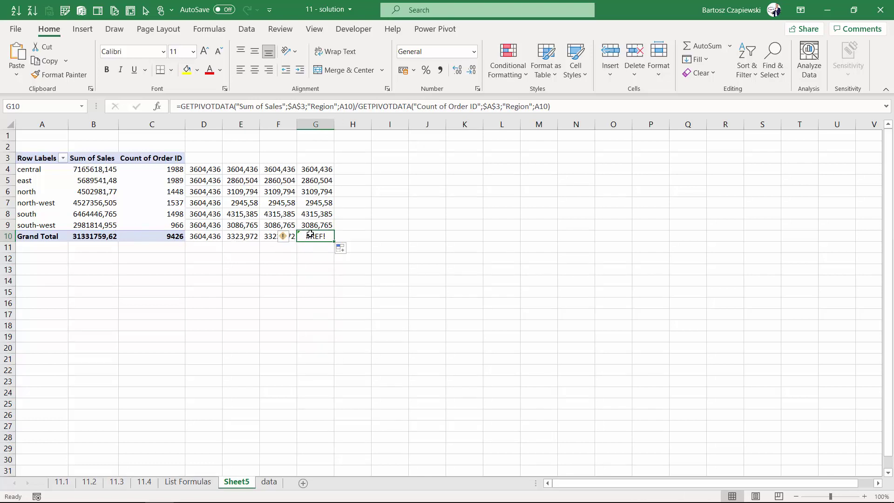
left_click(247, 214)
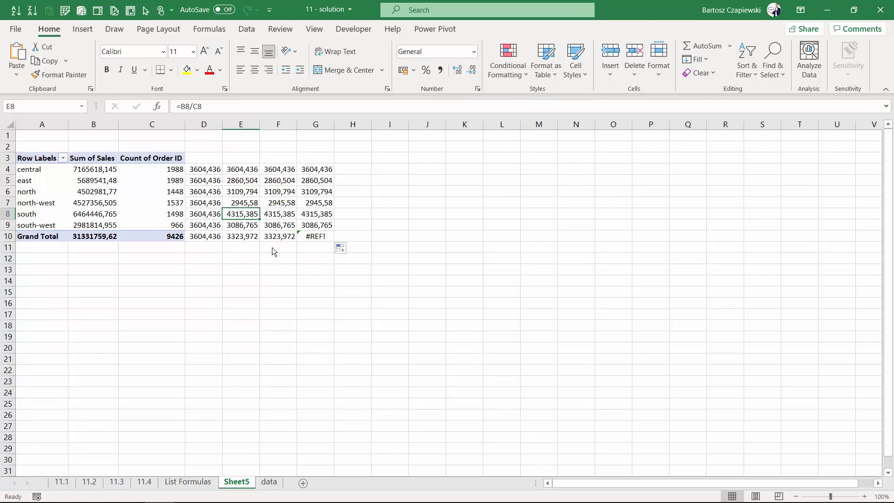
Step: Filter the pivot table's row labels to only the central and east regions
left_click(38, 226)
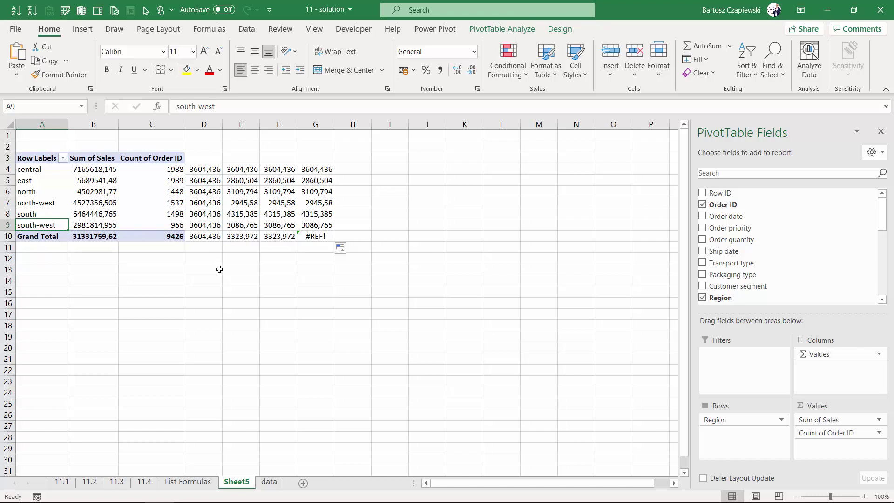
left_click(63, 158)
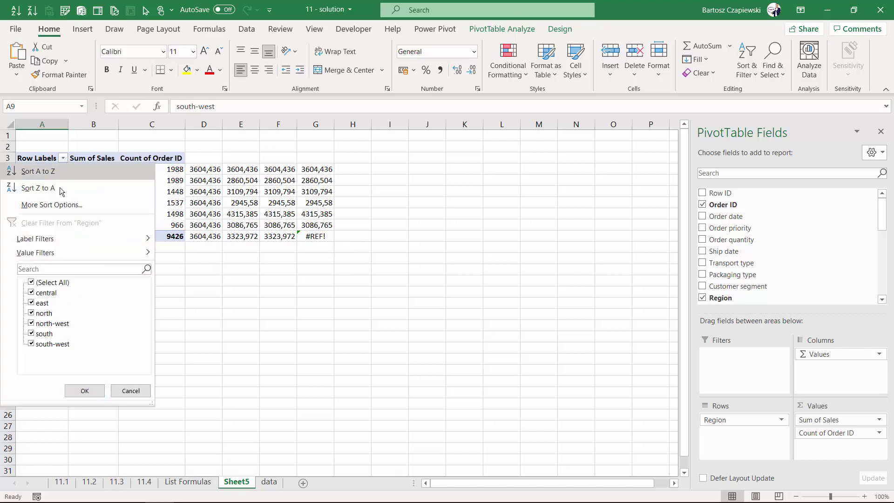
left_click(32, 283)
left_click(31, 292)
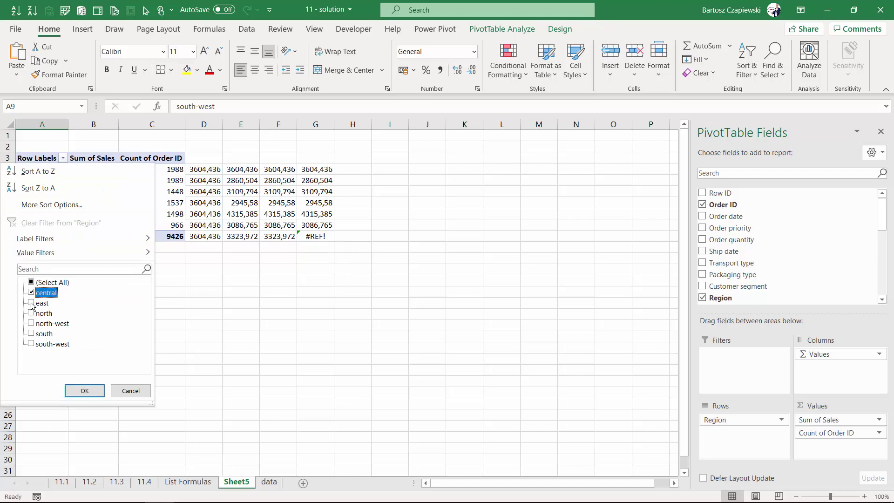
left_click(31, 302)
left_click(82, 393)
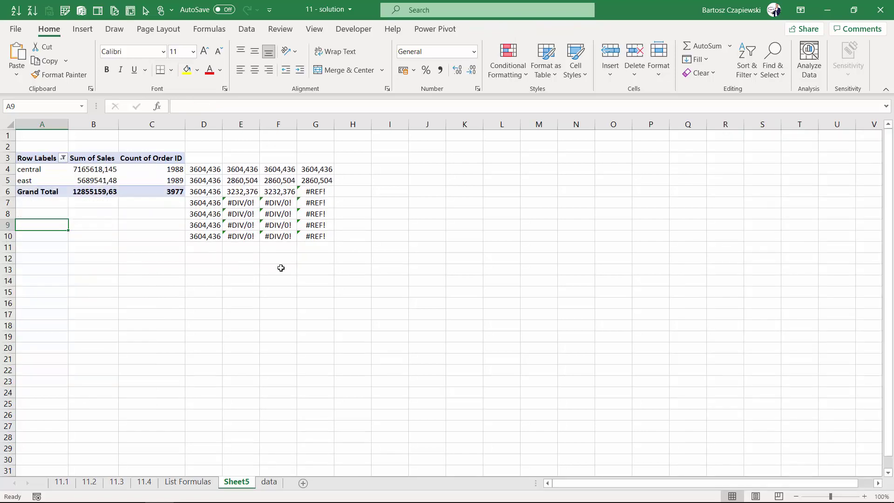